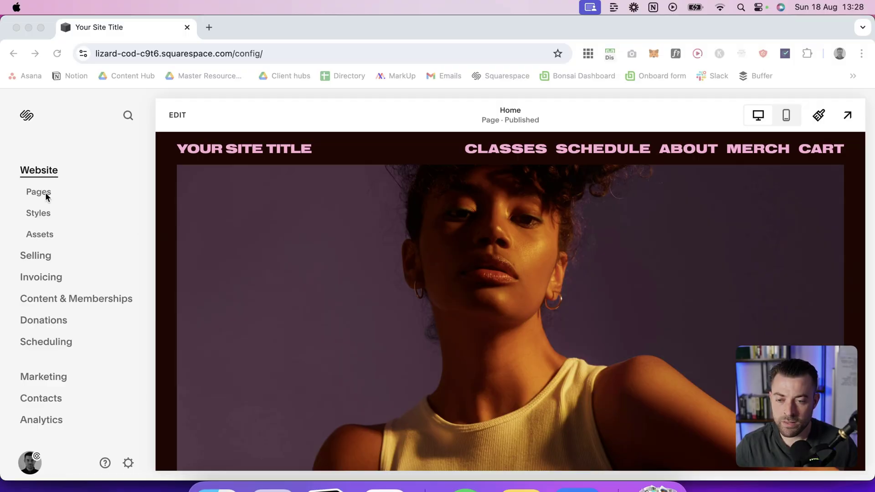
Add a new Blank page named 'Blank slate' to the Main Navigation
left_click(38, 193)
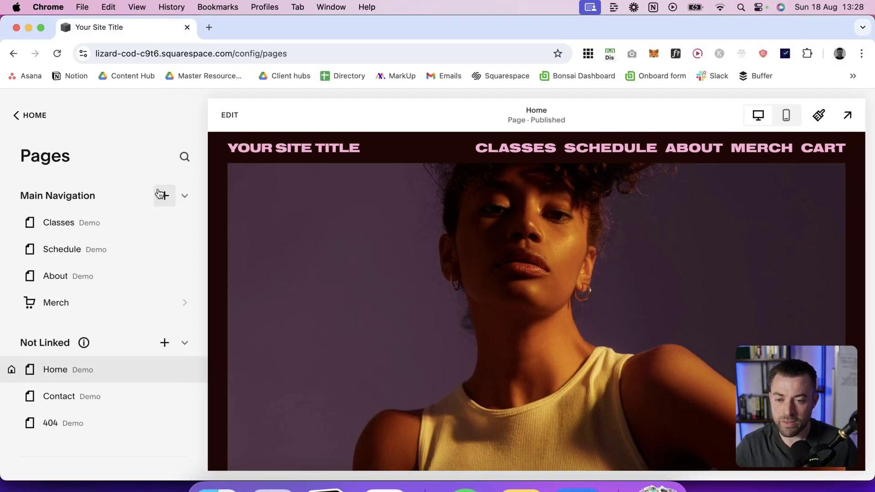
left_click(160, 194)
left_click(237, 188)
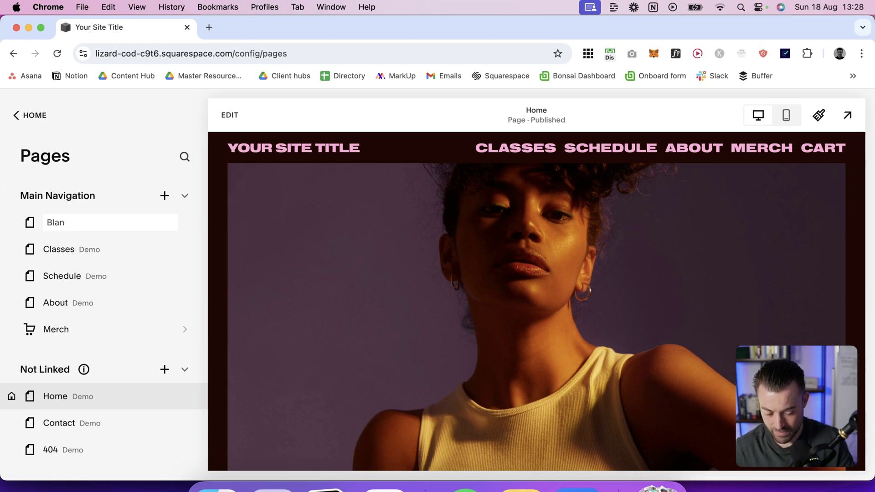
key("Return")
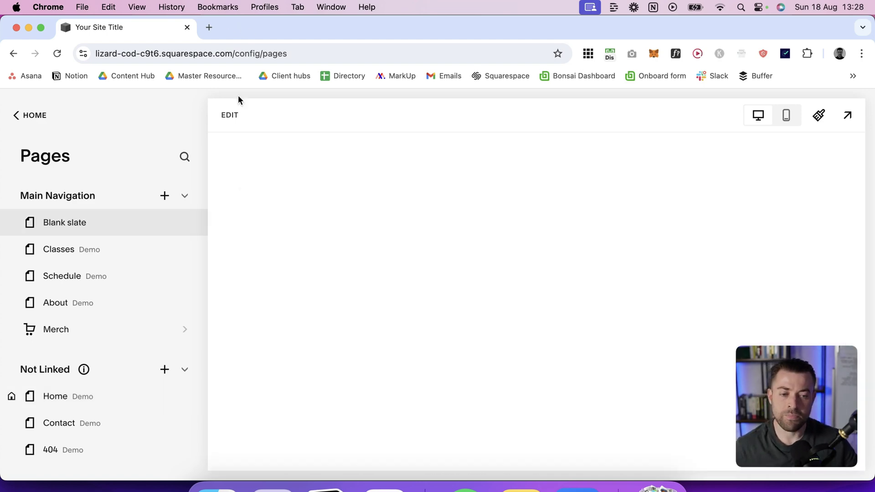
Open the Blank slate page for editing and remove its site footer section
left_click(232, 124)
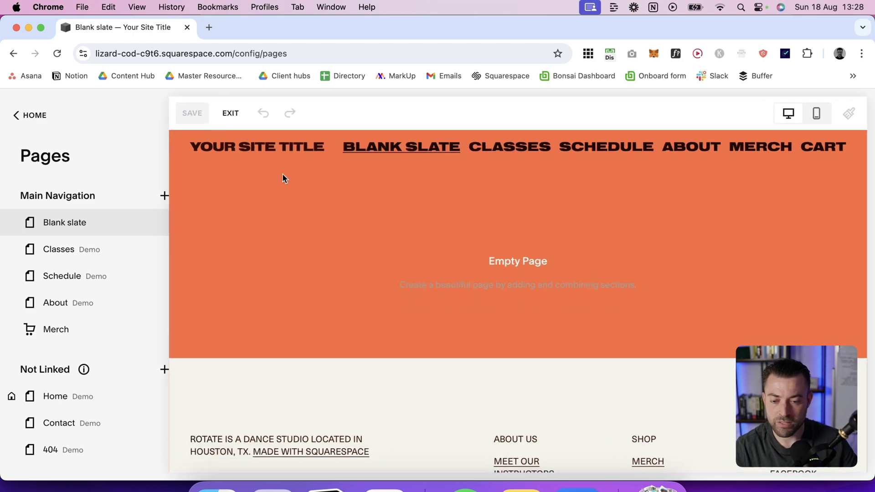
scroll(328, 240, "down", 6)
left_click(329, 242)
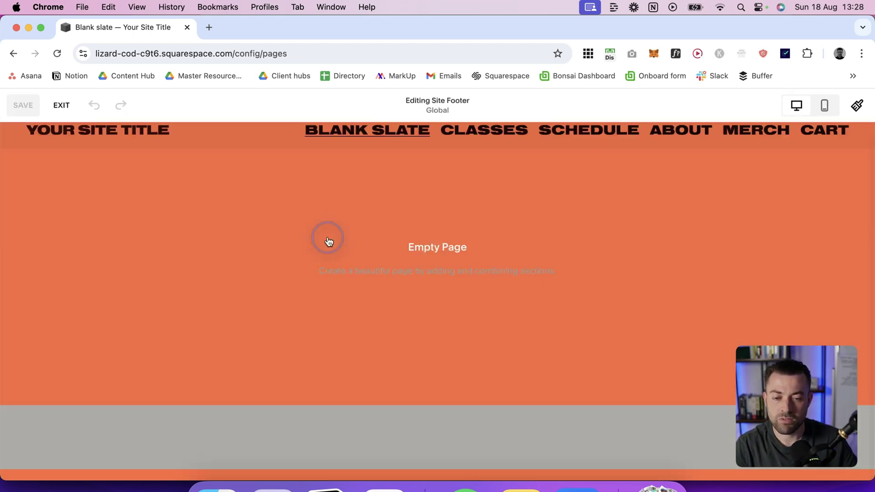
left_click(782, 233)
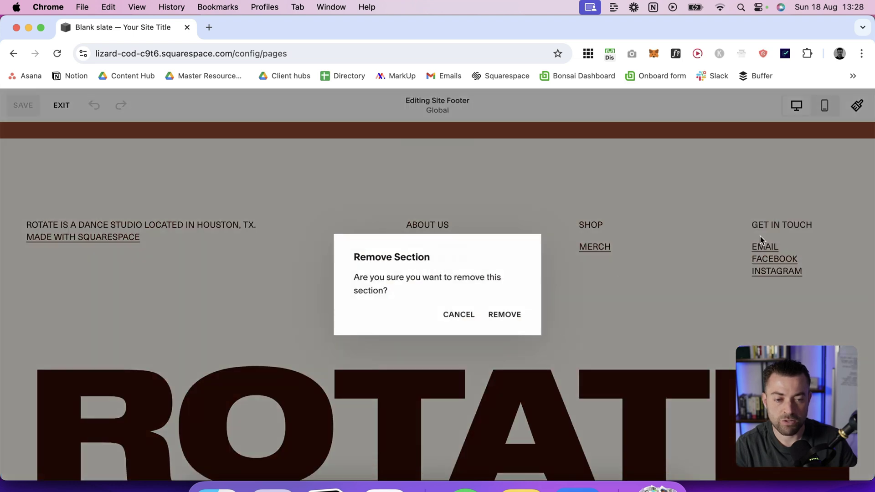
left_click(503, 316)
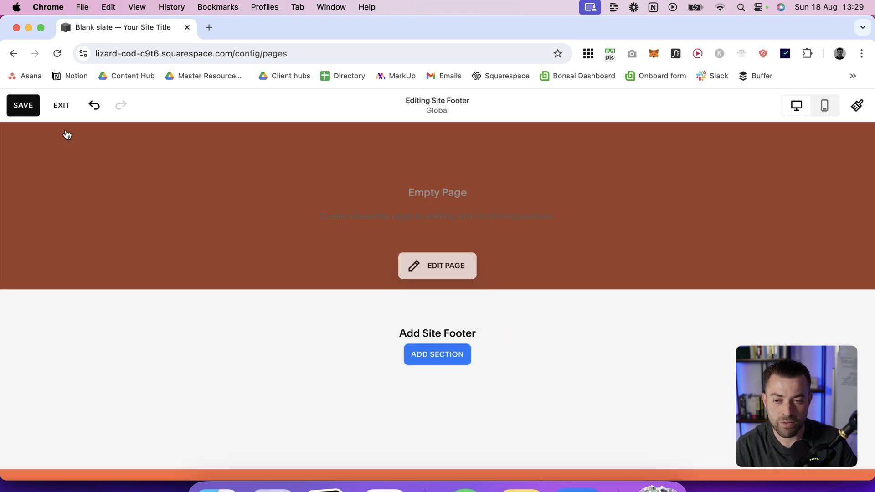
left_click(428, 231)
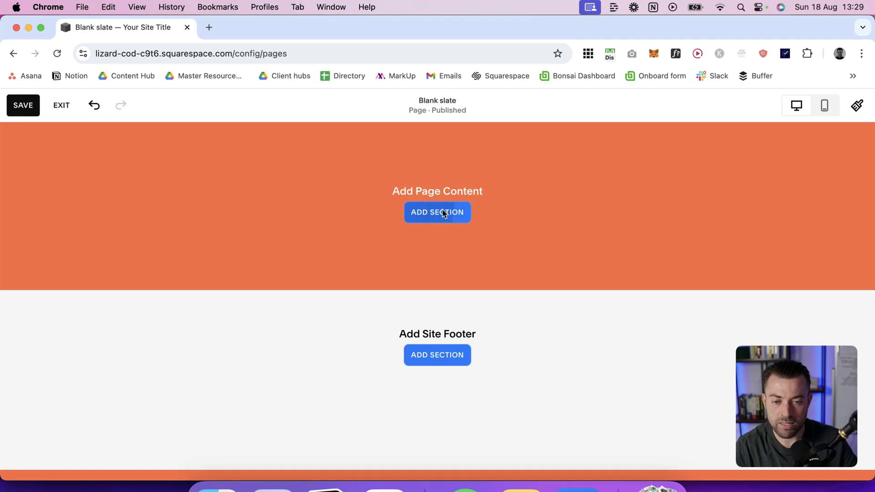
Add a blank section under the header with small (S) height, then save and exit
left_click(444, 210)
left_click(163, 269)
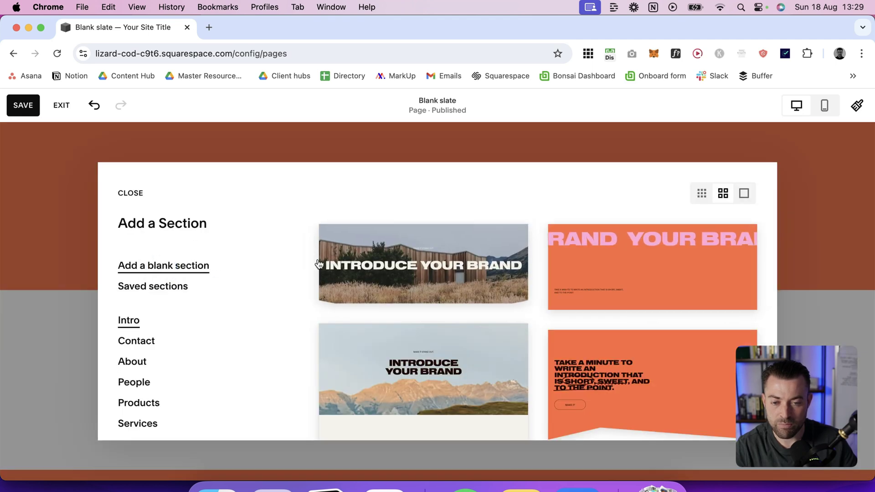
left_click(792, 216)
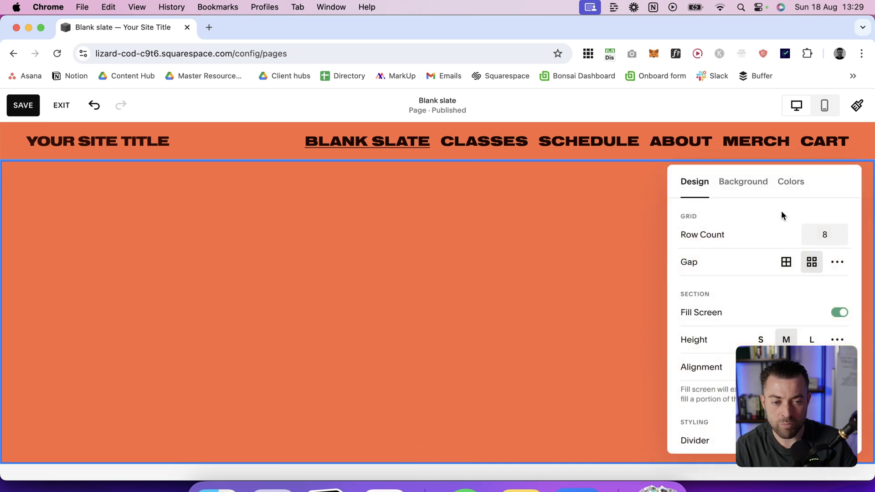
left_click(789, 182)
left_click_drag(822, 184, 570, 190)
left_click(444, 174)
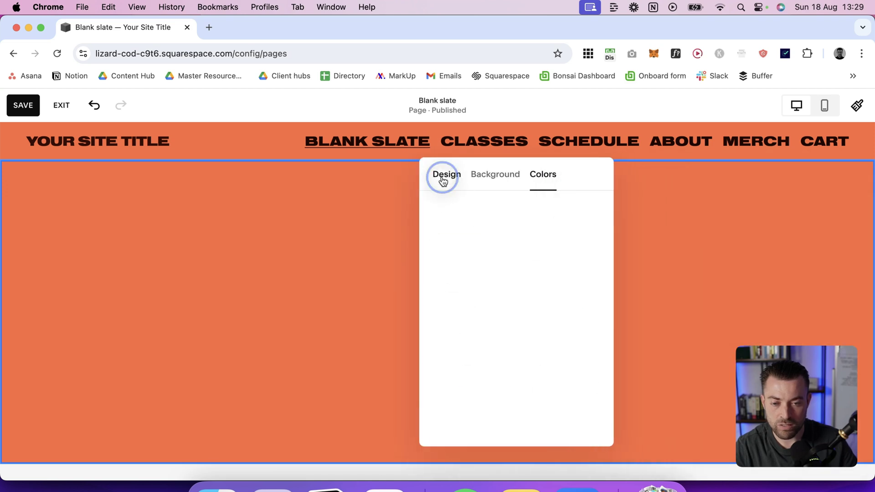
scroll(539, 326, "down", 1)
left_click(512, 318)
left_click(322, 255)
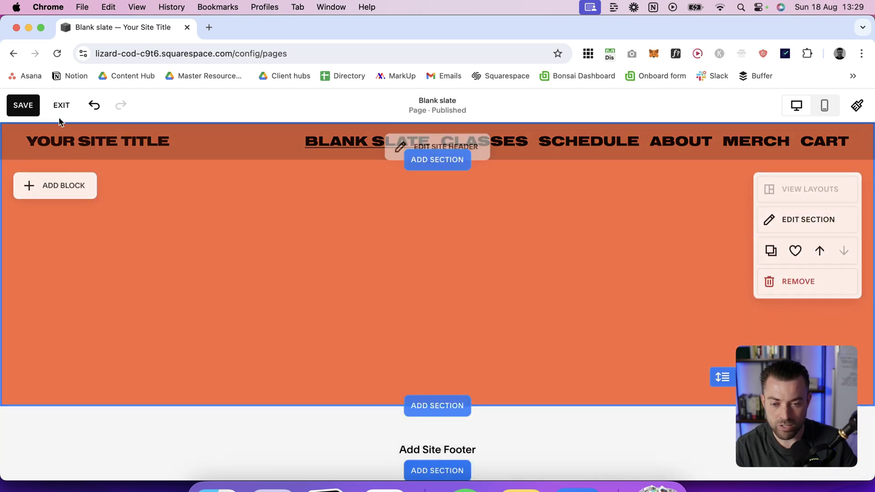
left_click(23, 105)
left_click(61, 105)
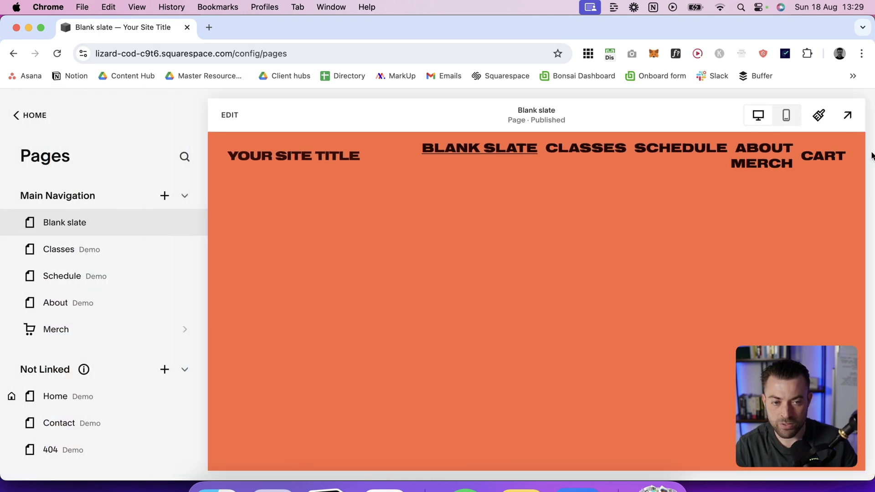
Switch the section to the beige LIGHTEST 1 color theme, save, and check the full-page preview
left_click(847, 114)
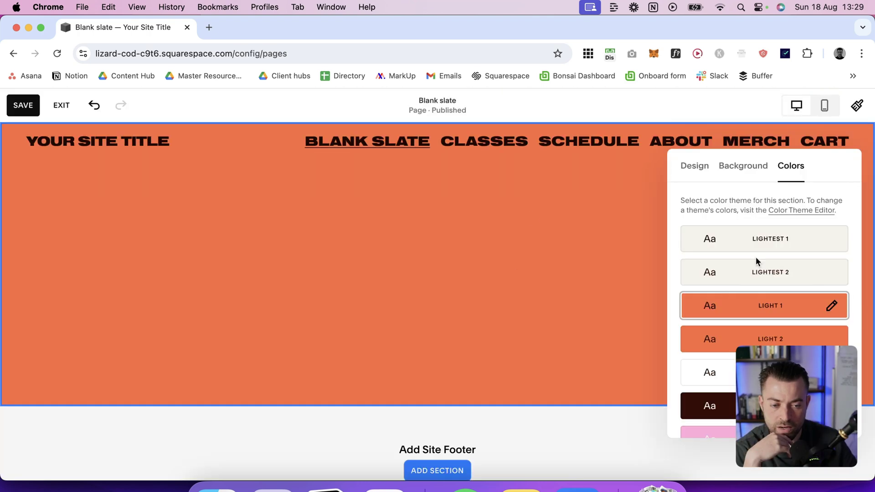
left_click(759, 242)
left_click(398, 187)
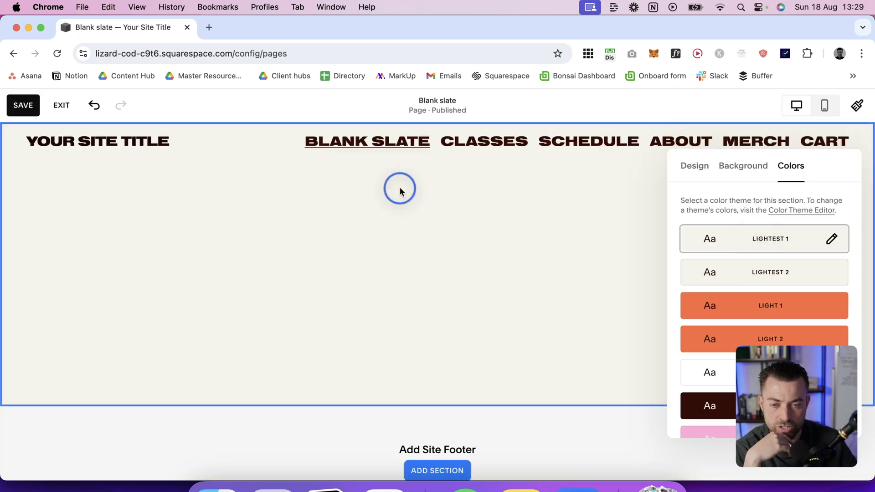
left_click(25, 106)
left_click(60, 114)
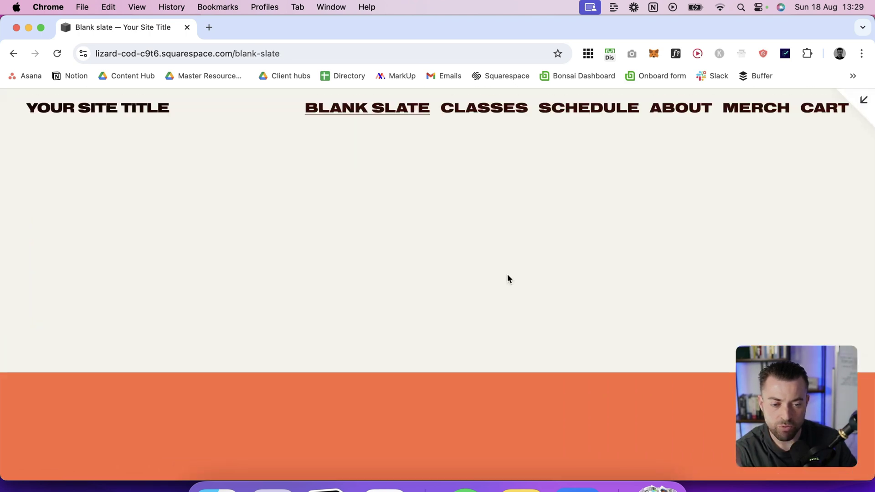
left_click(867, 100)
Add an enlarged image block at the section's left holding a free city-skyline library photo
left_click(230, 112)
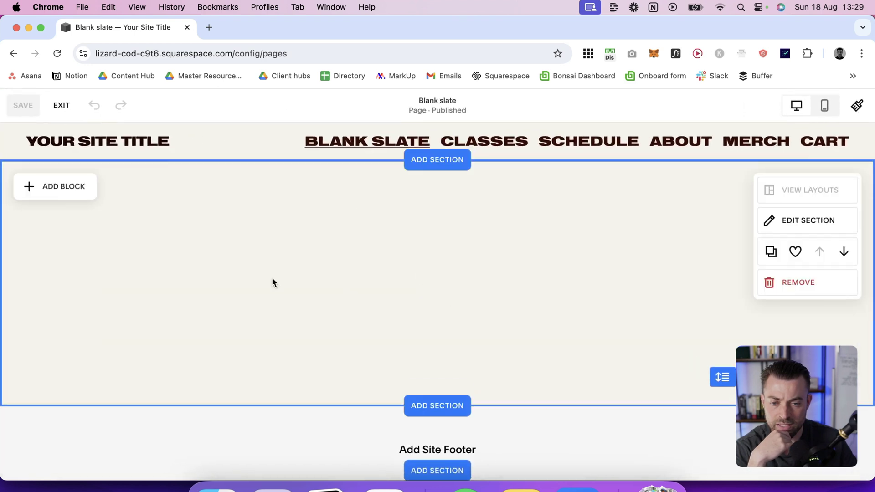
left_click(59, 198)
left_click(149, 269)
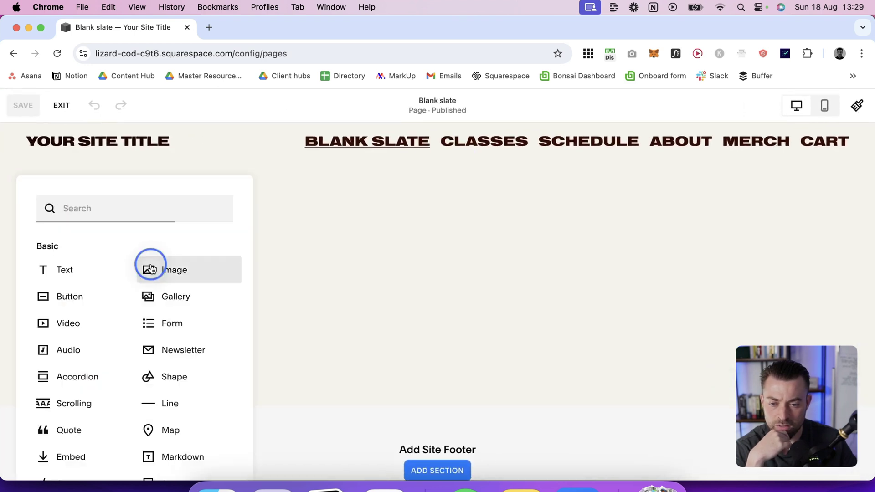
left_click_drag(149, 271, 169, 261)
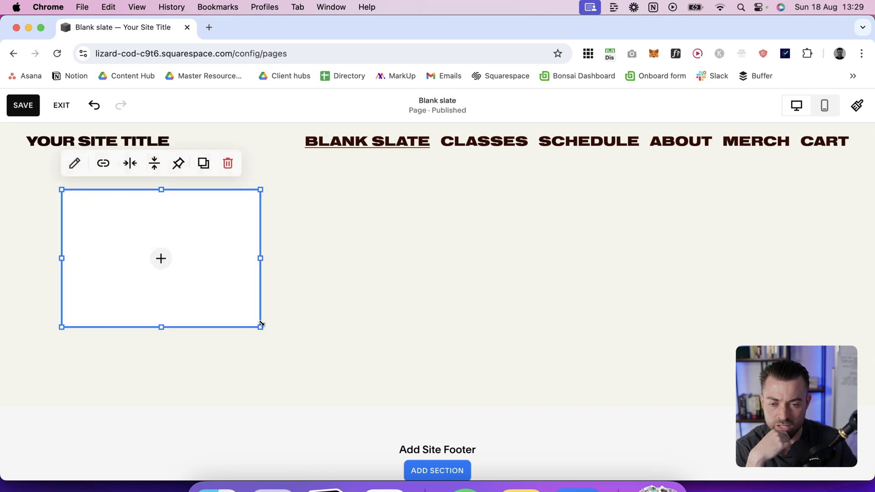
left_click_drag(259, 326, 357, 376)
left_click(268, 305)
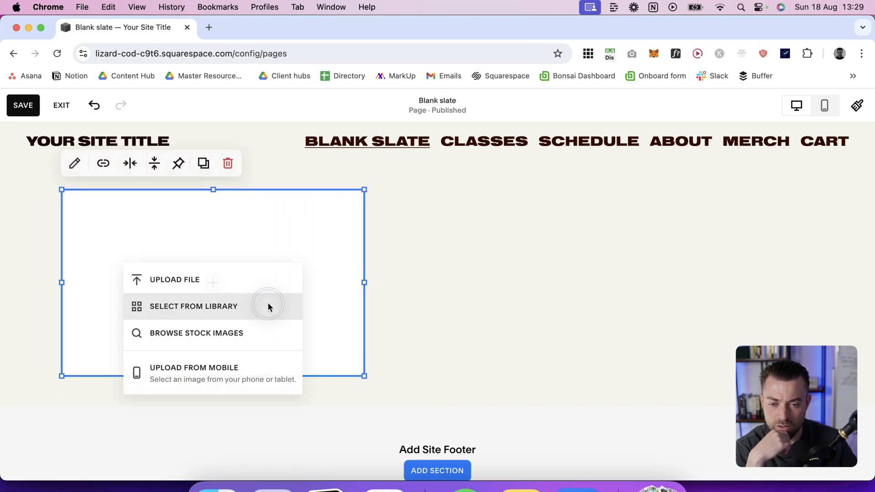
left_click(238, 313)
left_click(312, 153)
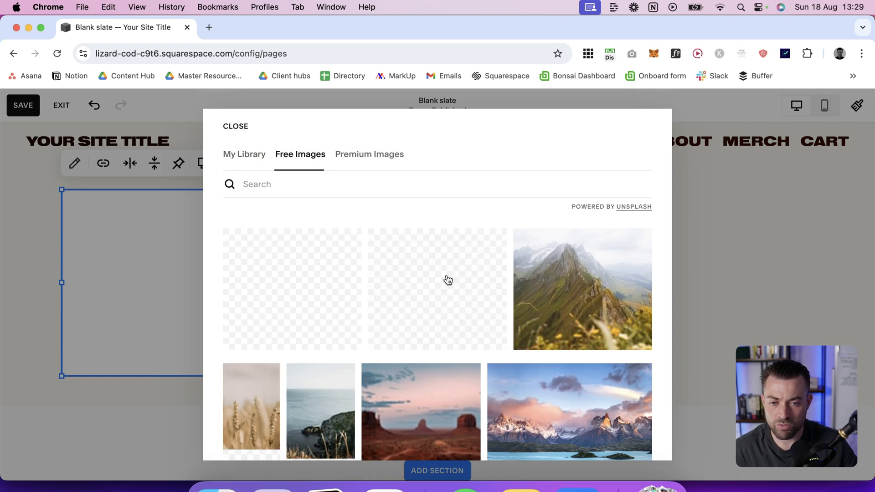
left_click(447, 279)
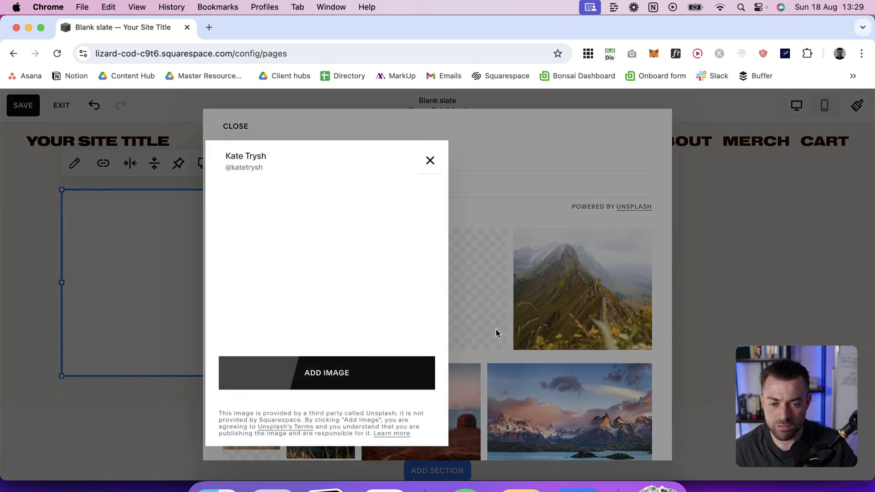
left_click(363, 365)
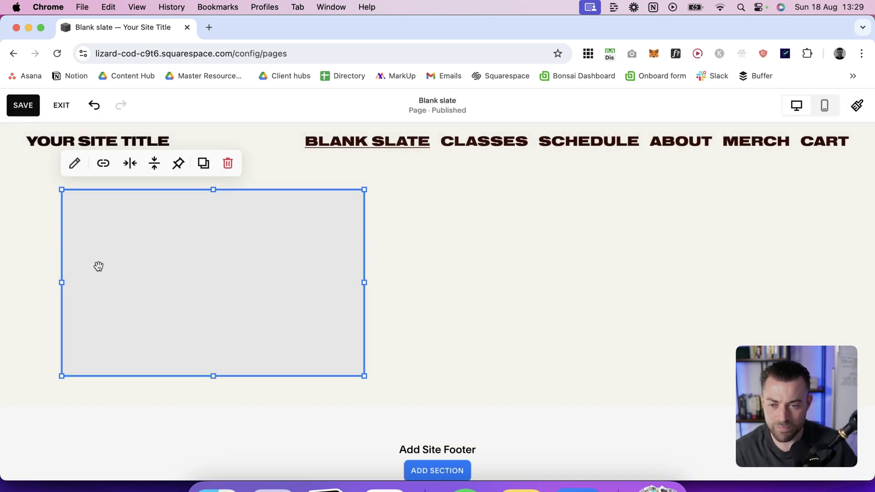
Add a text block reading HELLO to the right of the photo and save
left_click(459, 320)
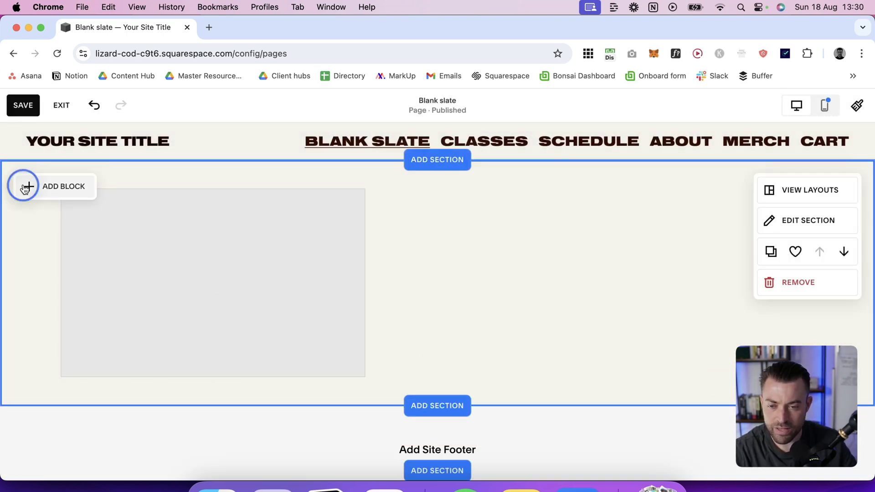
left_click(23, 185)
left_click(68, 266)
left_click_drag(131, 215, 604, 237)
left_click(552, 224)
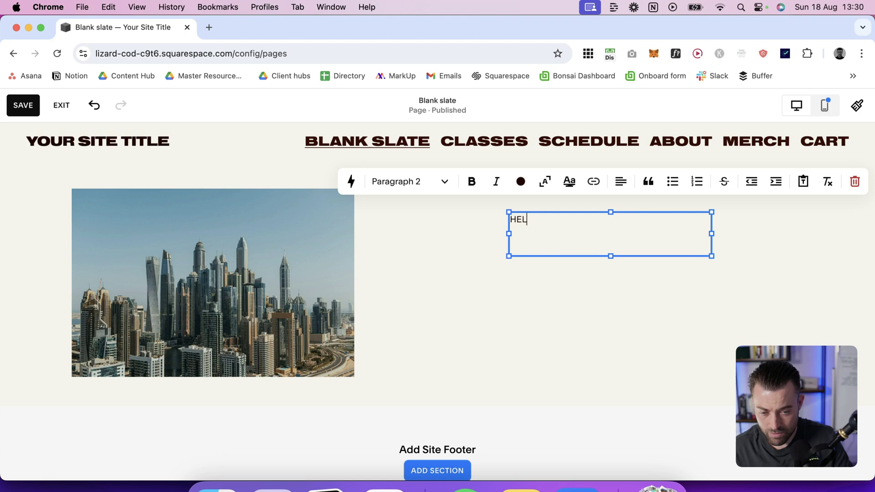
left_click(564, 279)
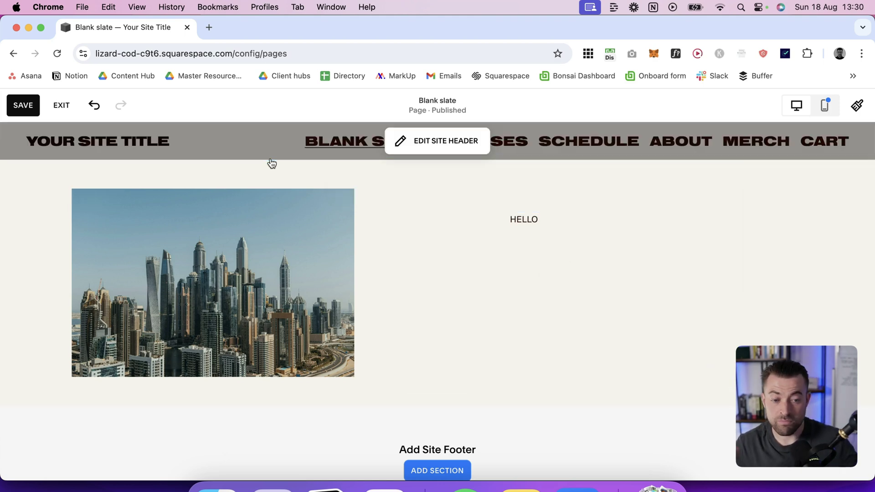
left_click(25, 111)
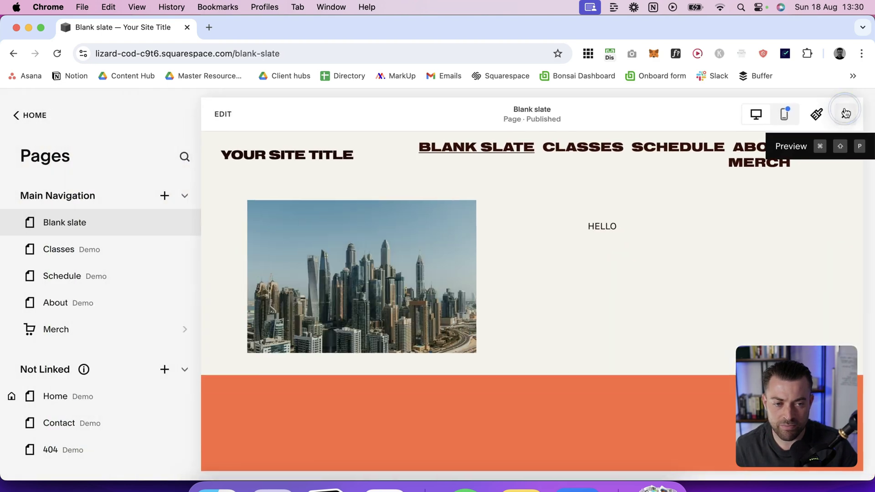
Preview the Blank slate page full-width and scroll through it to check the layout
left_click(845, 113)
scroll(574, 294, "down", 2)
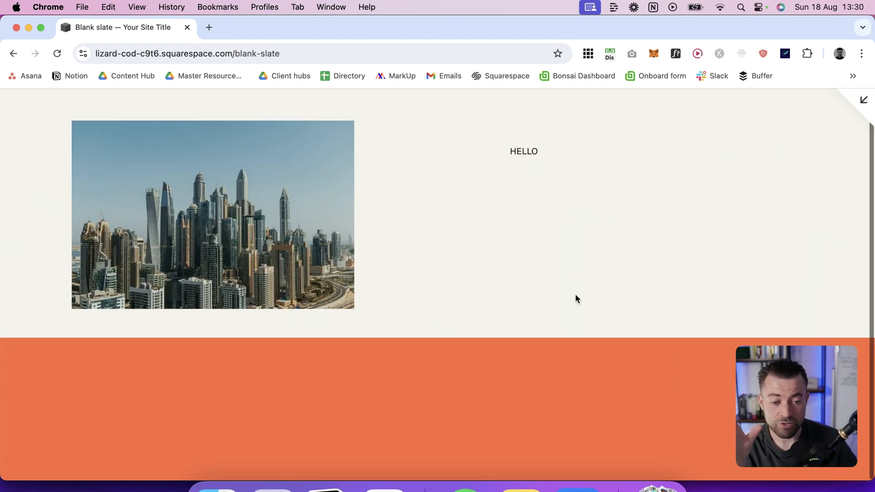
scroll(575, 295, "up", 2)
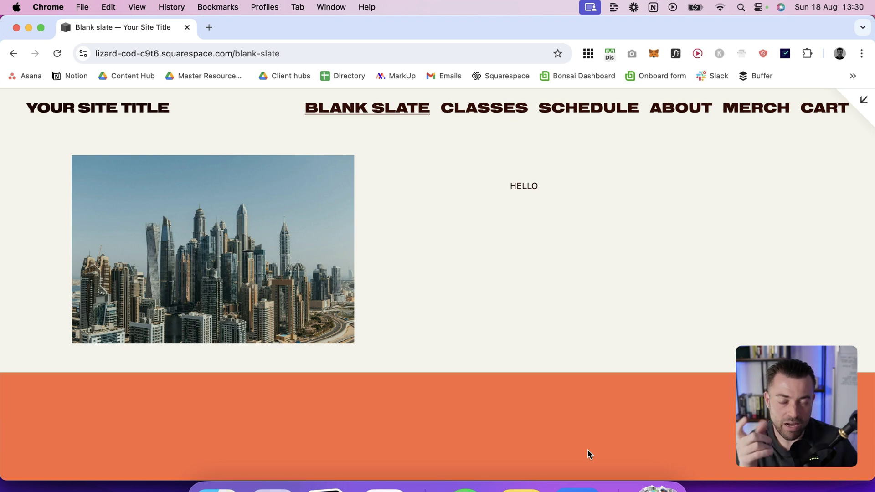
scroll(542, 439, "down", 2)
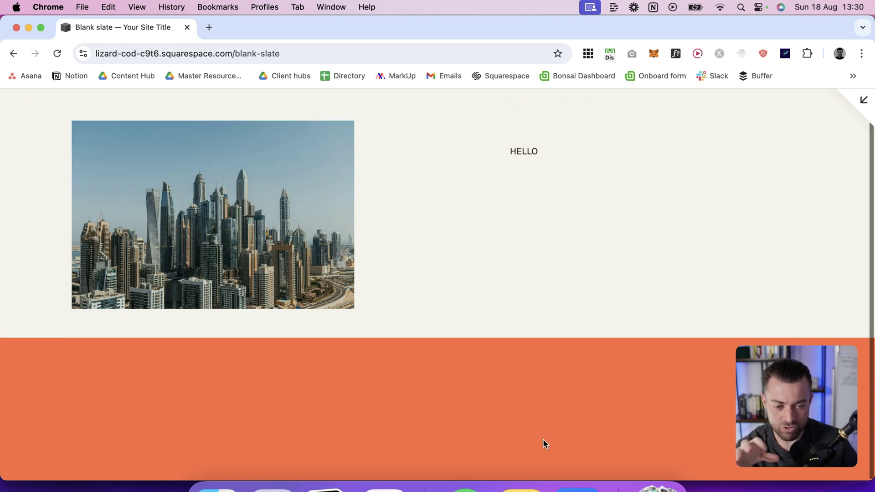
scroll(542, 438, "up", 2)
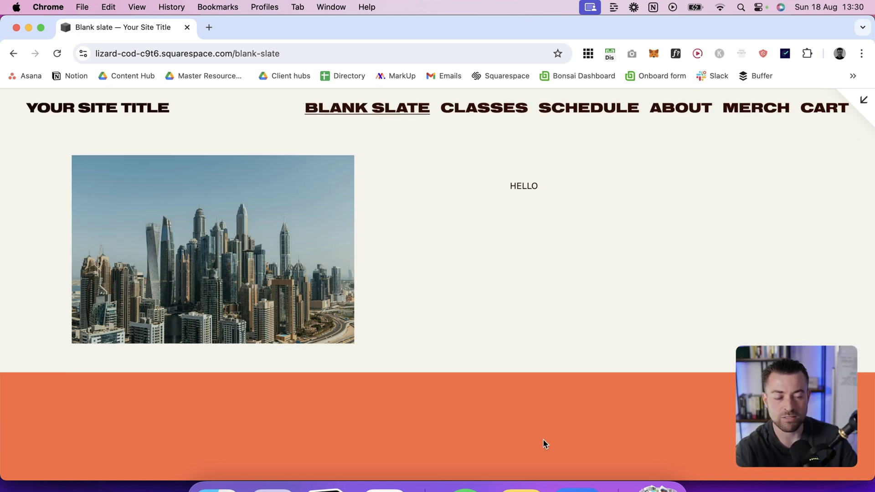
Set the image-and-HELLO section's height to M and save
left_click(861, 105)
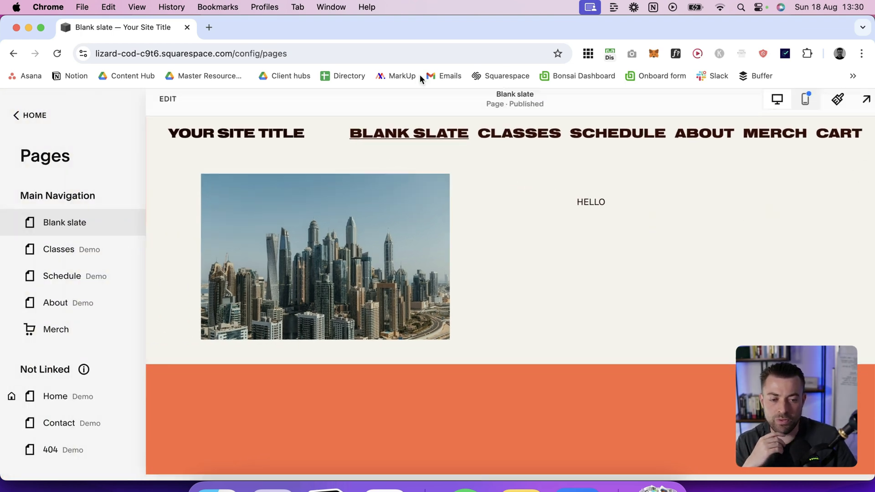
left_click(223, 113)
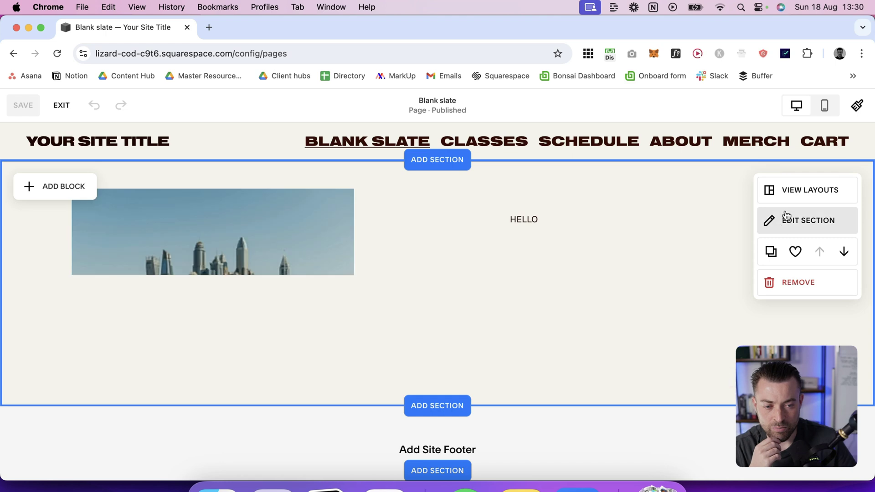
left_click(780, 220)
left_click(780, 319)
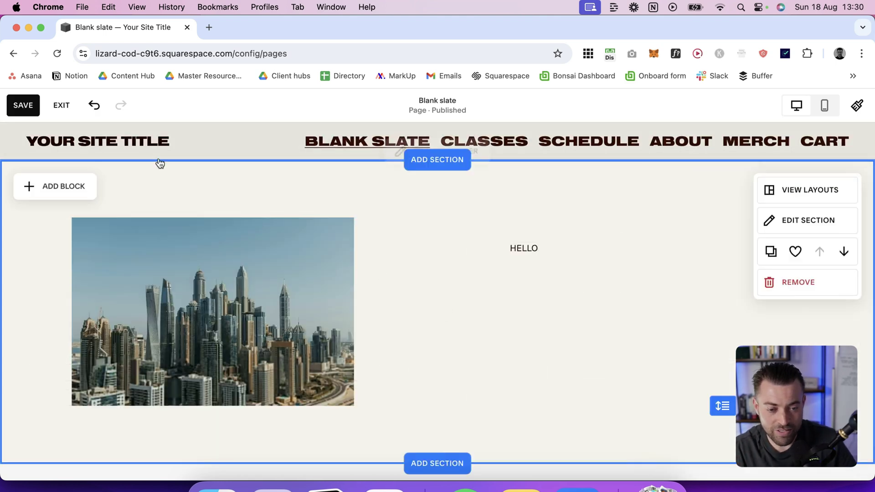
left_click(24, 105)
left_click(57, 105)
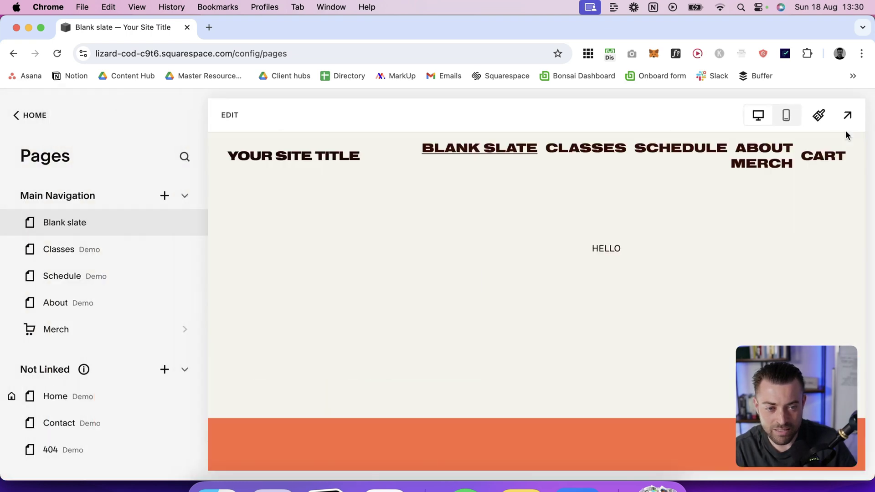
Check the taller section in full-width preview, then reopen the page for editing
left_click(845, 116)
scroll(567, 430, "down", 1)
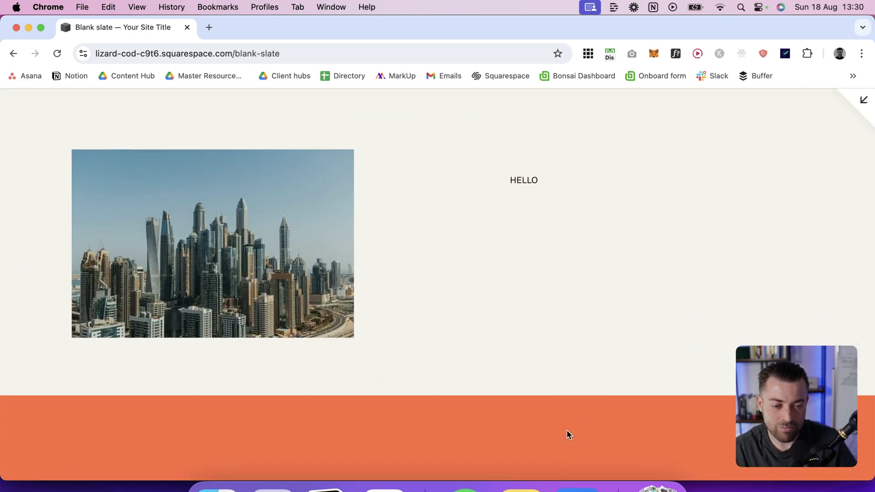
scroll(567, 430, "up", 1)
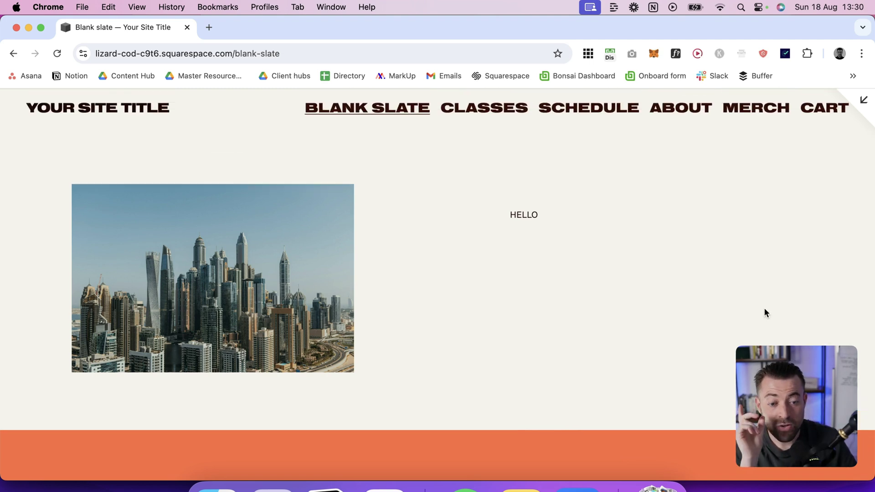
left_click(863, 99)
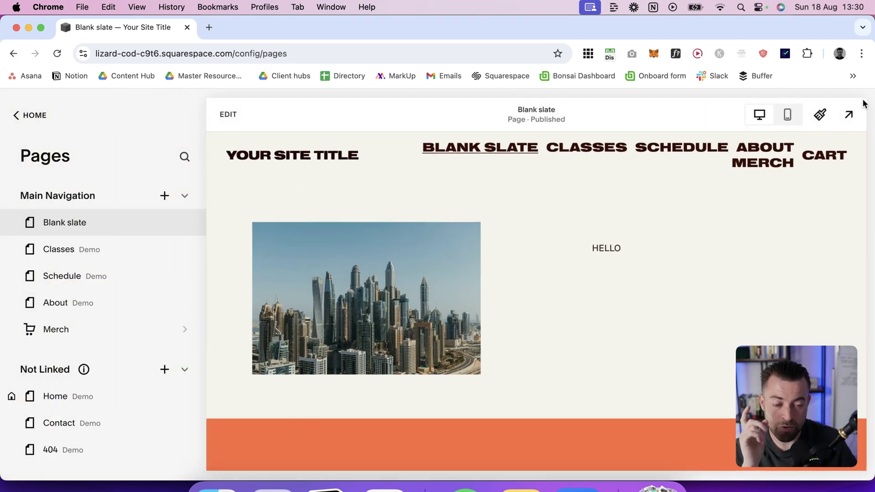
left_click(218, 121)
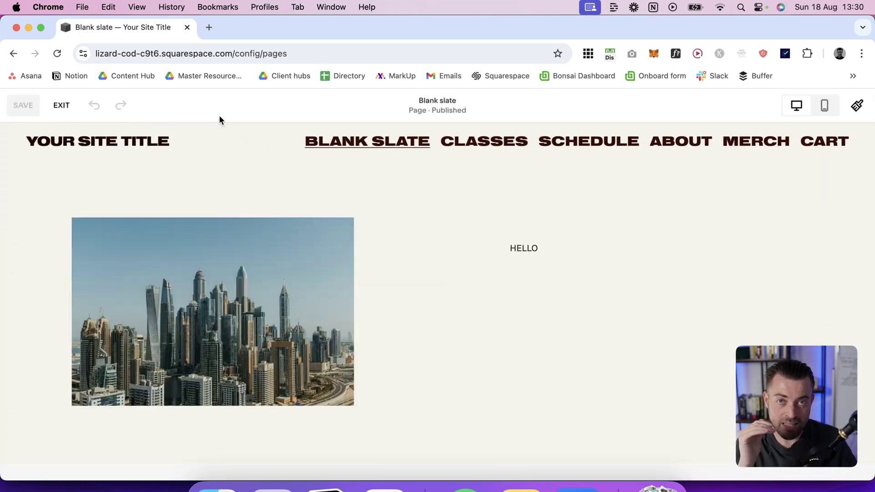
Change the image-and-HELLO section's height to L and return to the Squarespace window
left_click(807, 220)
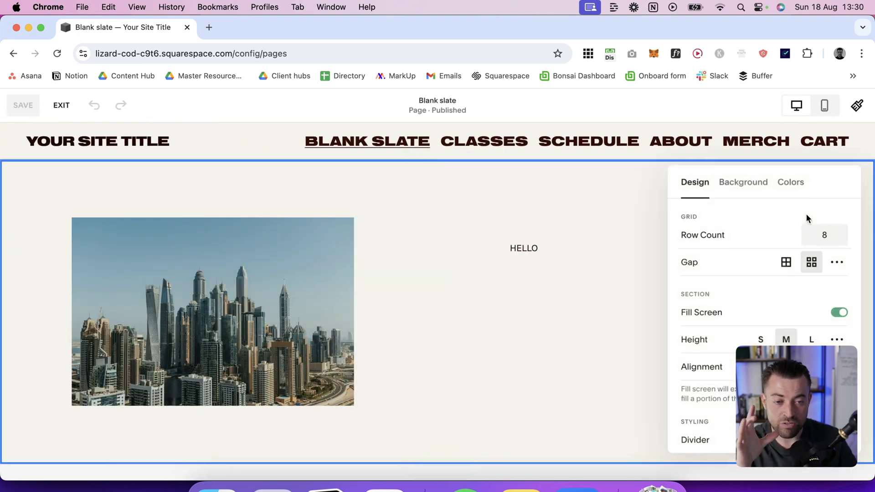
left_click(813, 338)
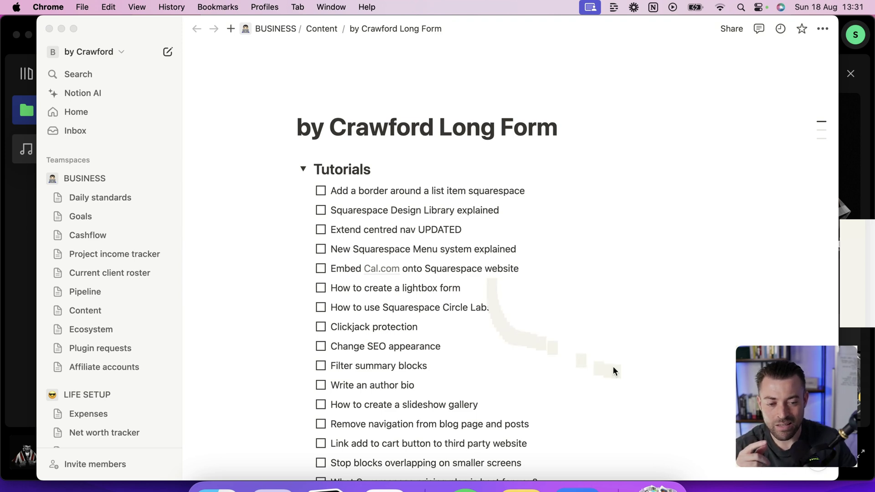
key("super+Tab")
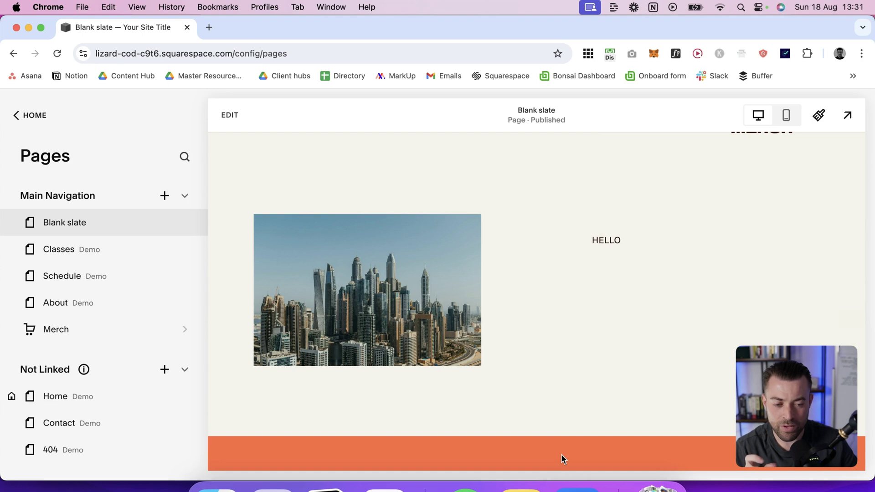
Turn off Show Footer in the Blank slate page's Navigation settings and save
scroll(553, 459, "up", 2)
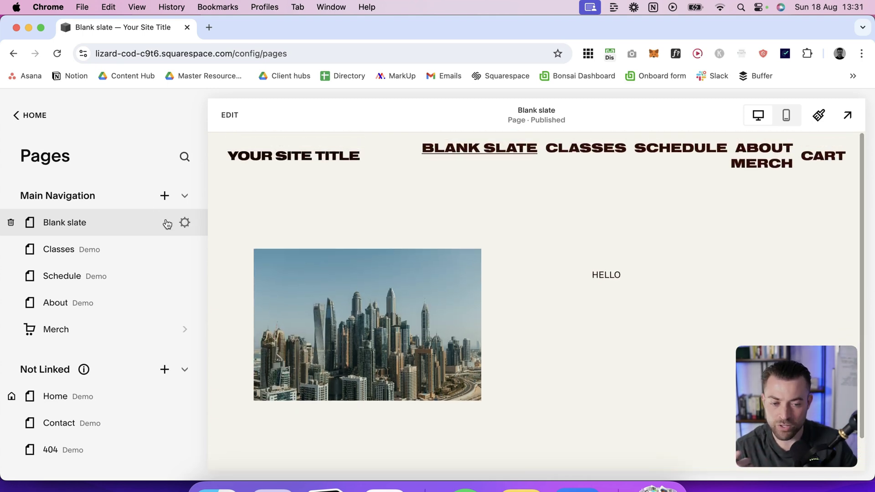
left_click(185, 221)
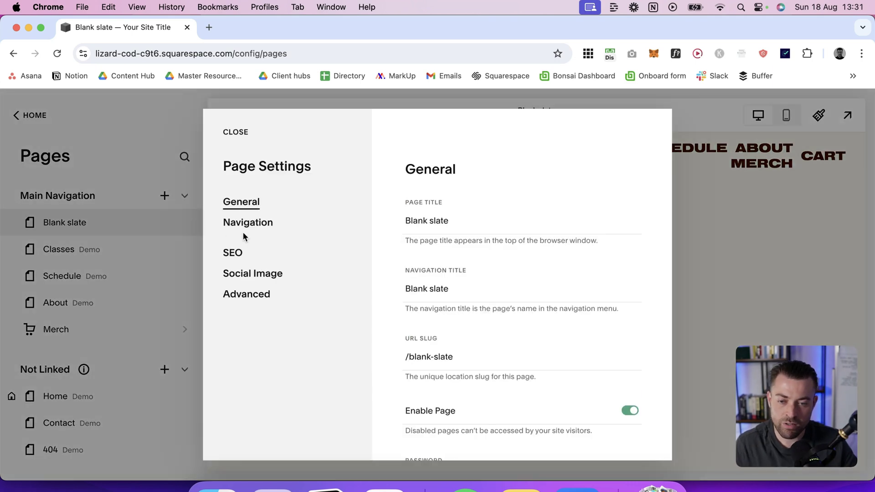
left_click(254, 225)
left_click(589, 306)
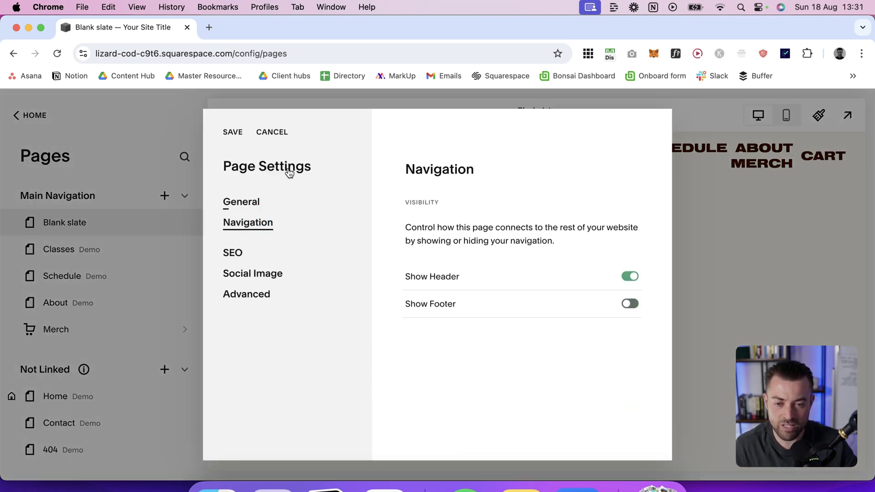
left_click(233, 132)
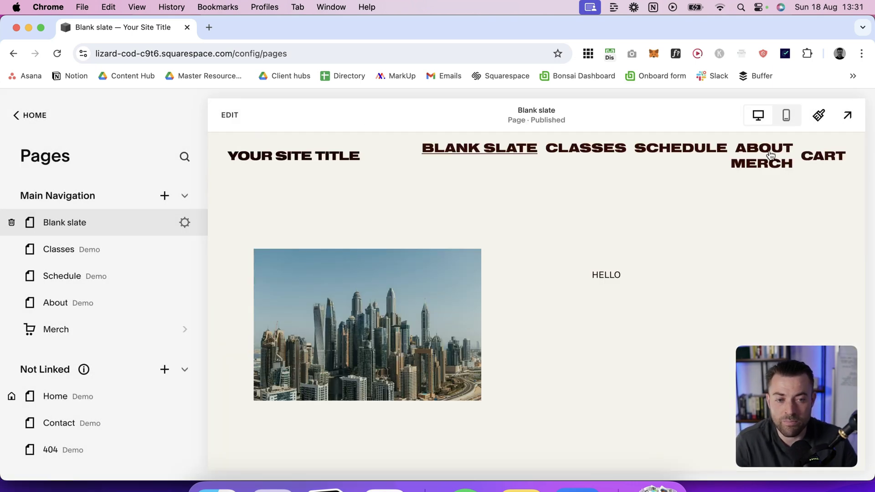
left_click(847, 114)
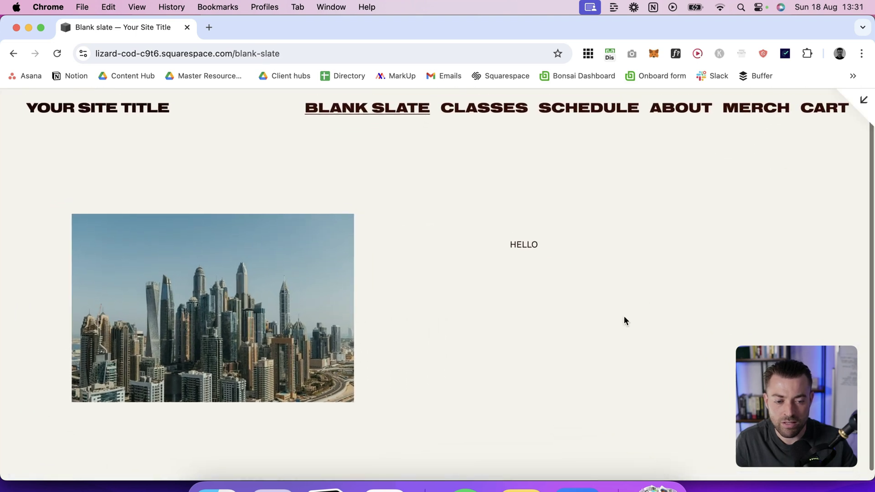
scroll(619, 318, "down", 1)
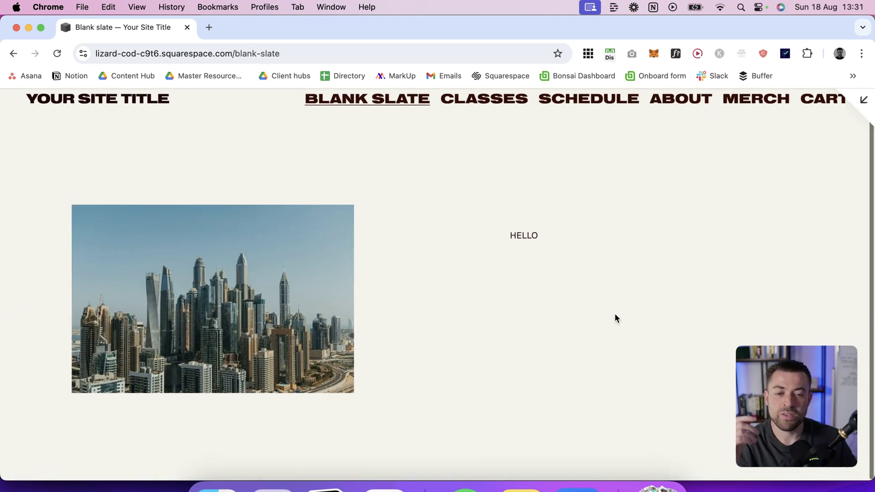
left_click(41, 27)
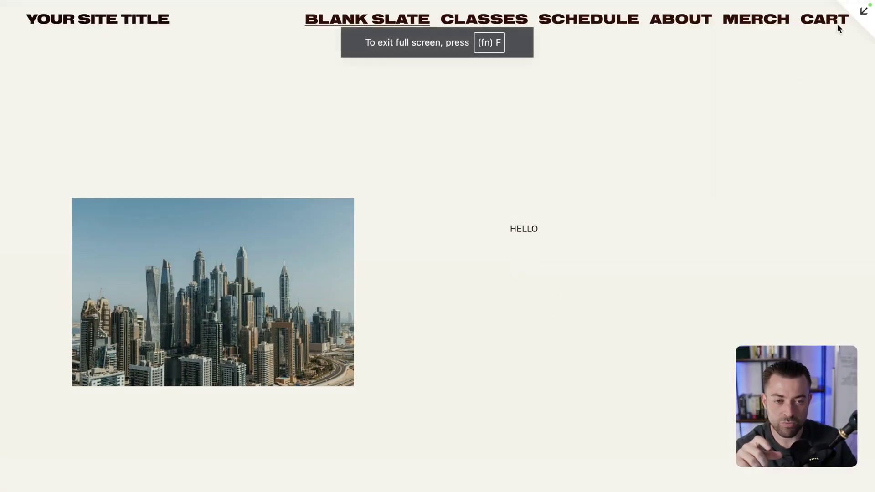
left_click(864, 17)
mouse_move(80, 15)
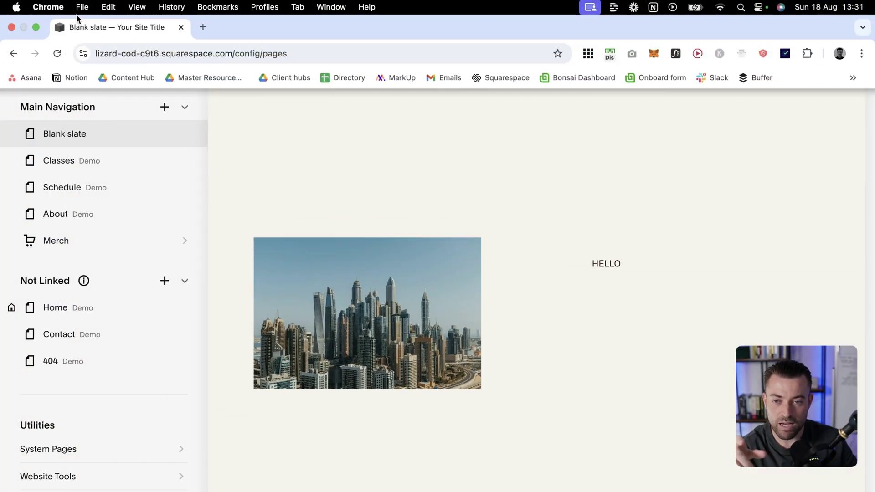
left_click(36, 27)
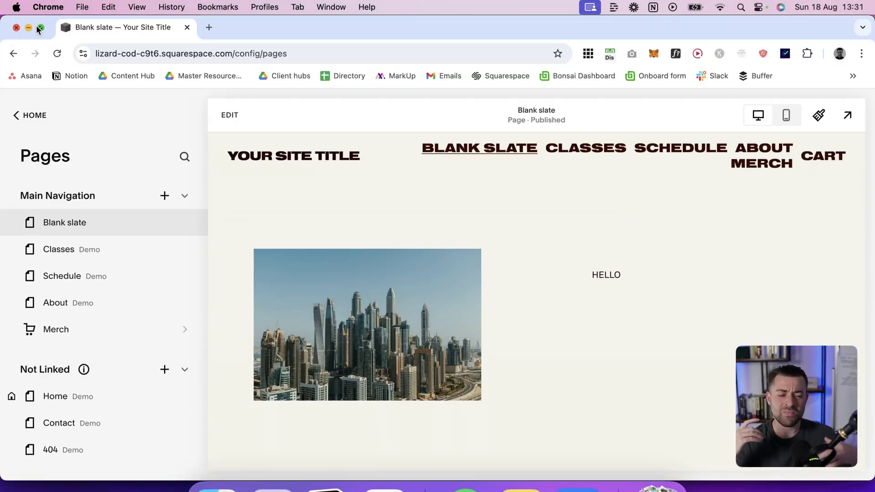
mouse_move(39, 30)
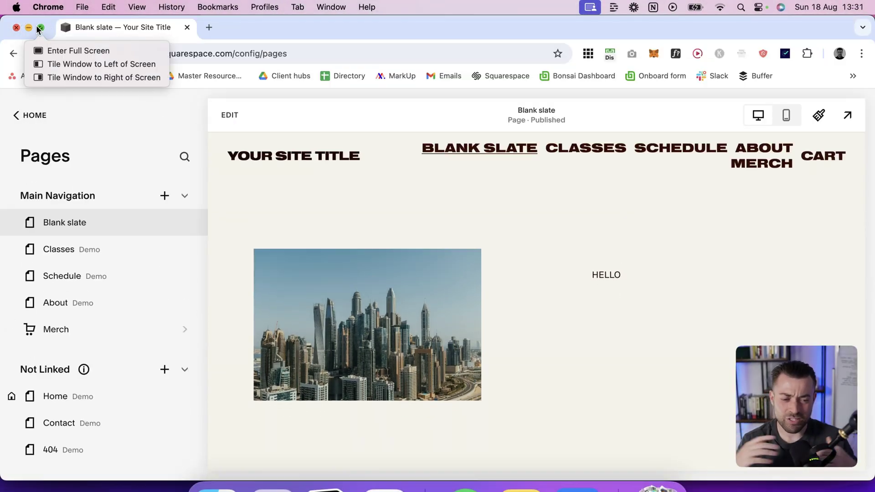